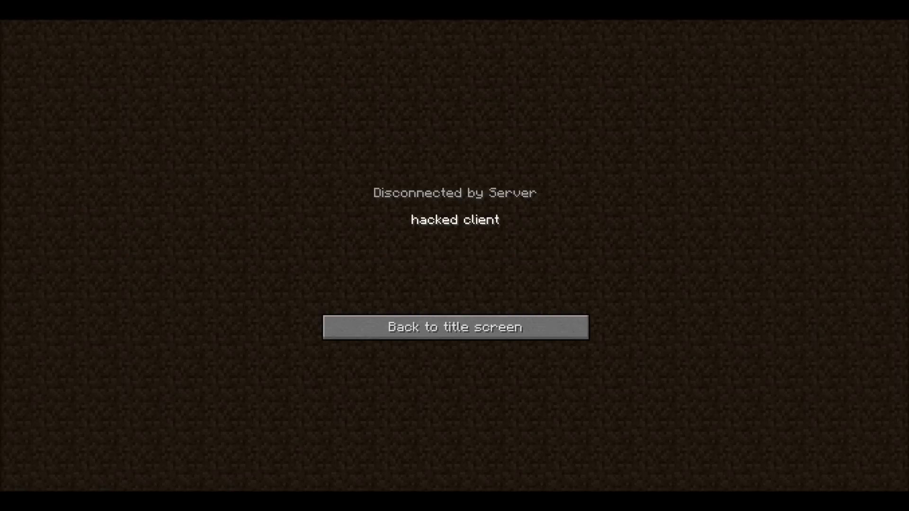
Step: Dismiss the disconnect message and join the Jail server from the multiplayer list
{"action": "left_click", "coordinate": [455, 327]}
{"action": "left_click", "coordinate": [454, 247]}
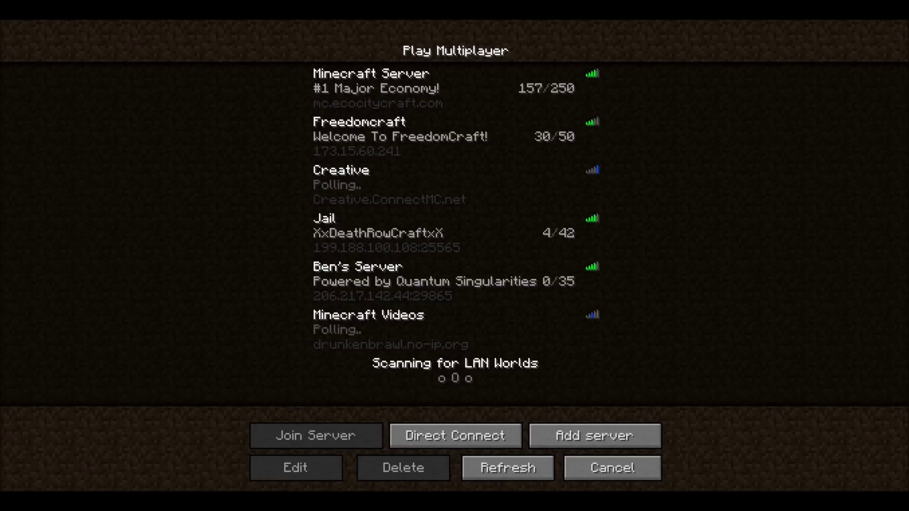
{"action": "left_click", "coordinate": [455, 233]}
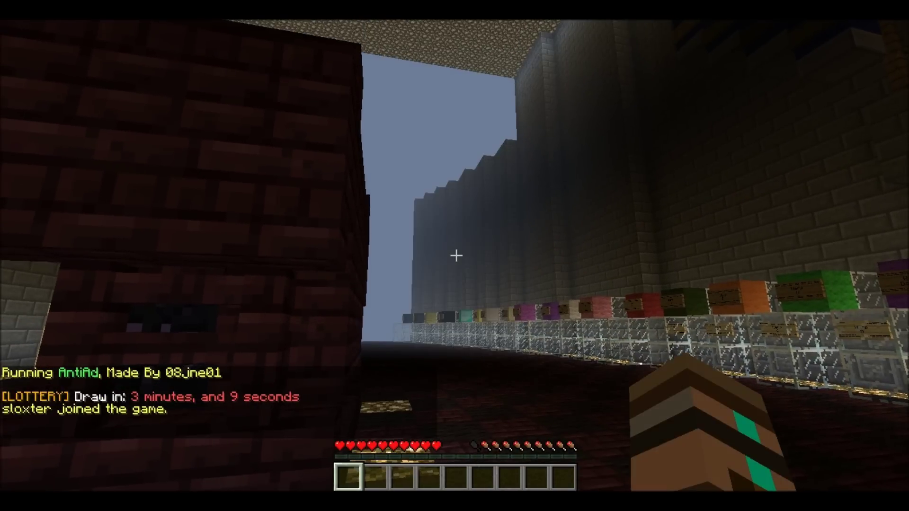
Step: Try taking two items from the TooManyItems inventory panel, getting only access-denied messages
{"action": "key", "text": "e"}
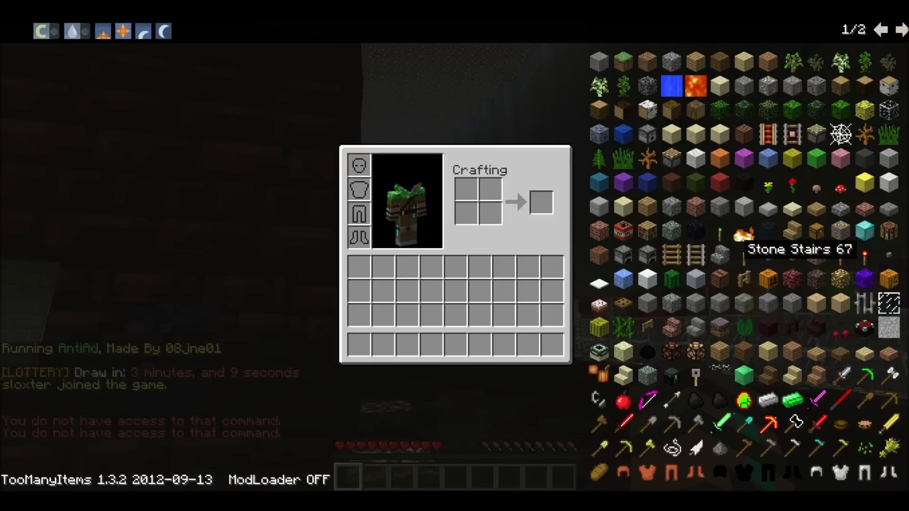
{"action": "left_click", "coordinate": [736, 291]}
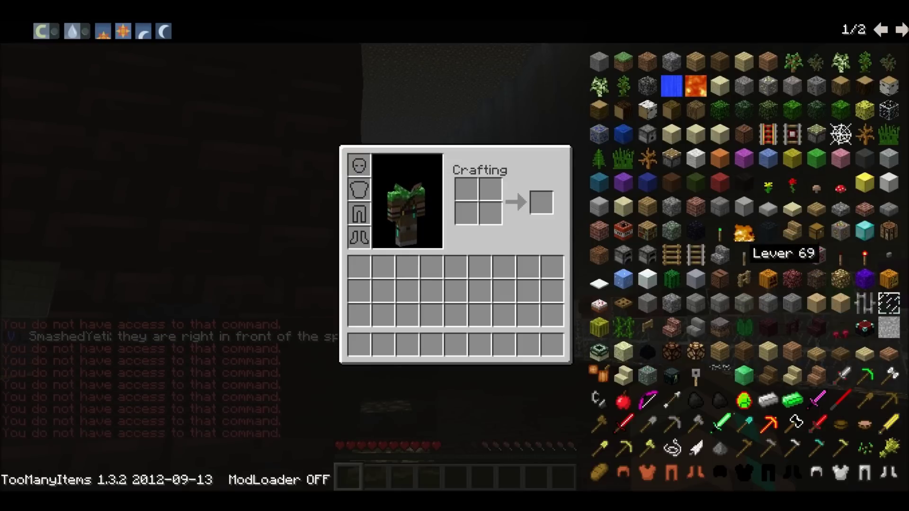
{"action": "left_click", "coordinate": [800, 177]}
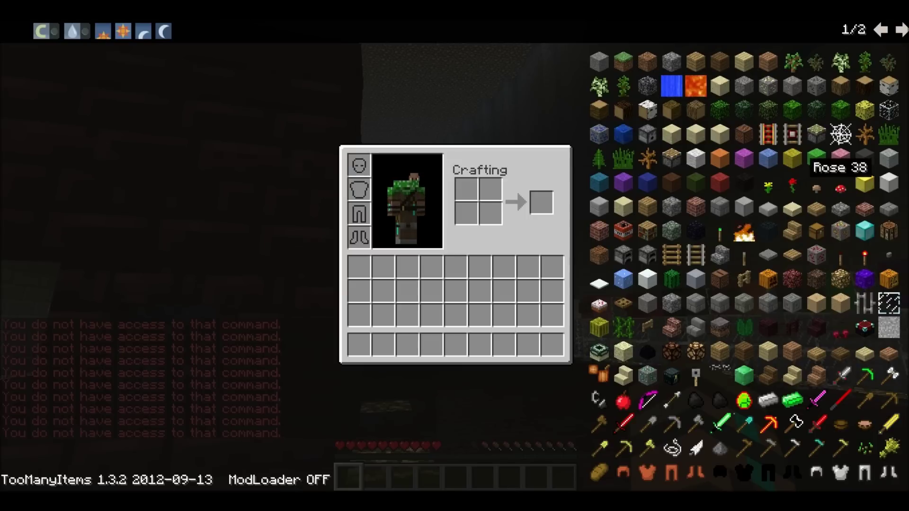
{"action": "scroll", "coordinate": [817, 142], "scroll_direction": "down", "scroll_amount": 1}
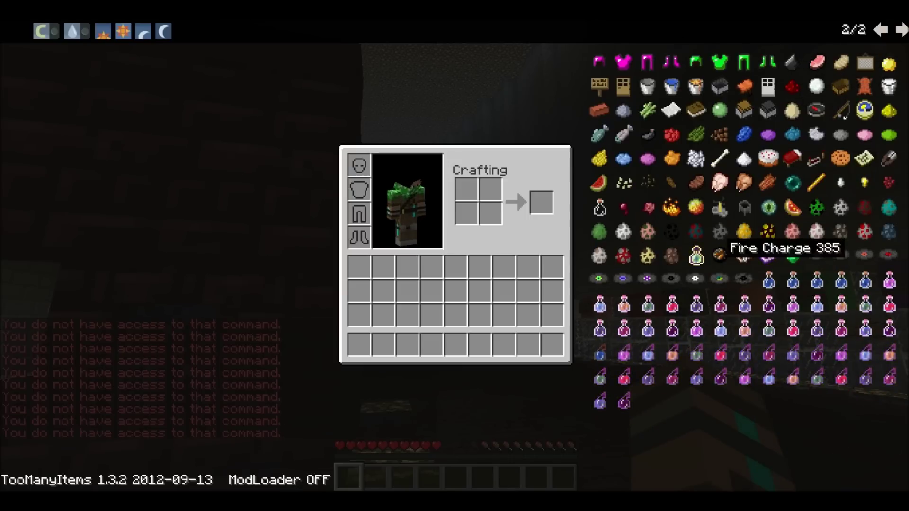
{"action": "key", "text": "e"}
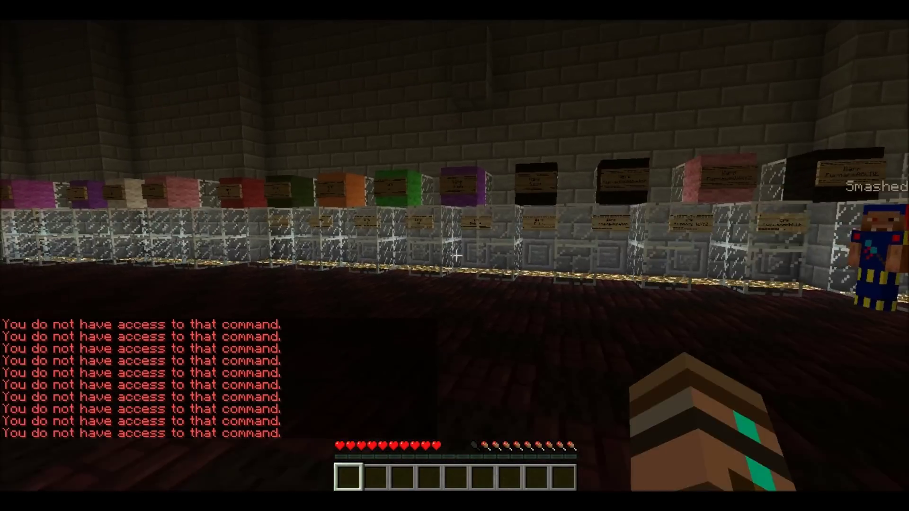
Step: Walk up to the other player and hit him twice in the no-PvP area
{"action": "key", "text": "w"}
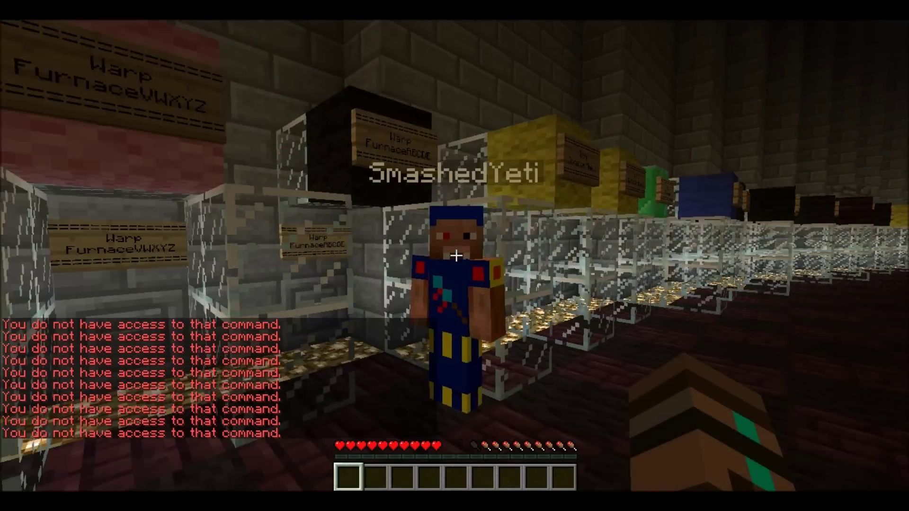
{"action": "left_click", "coordinate": [454, 255]}
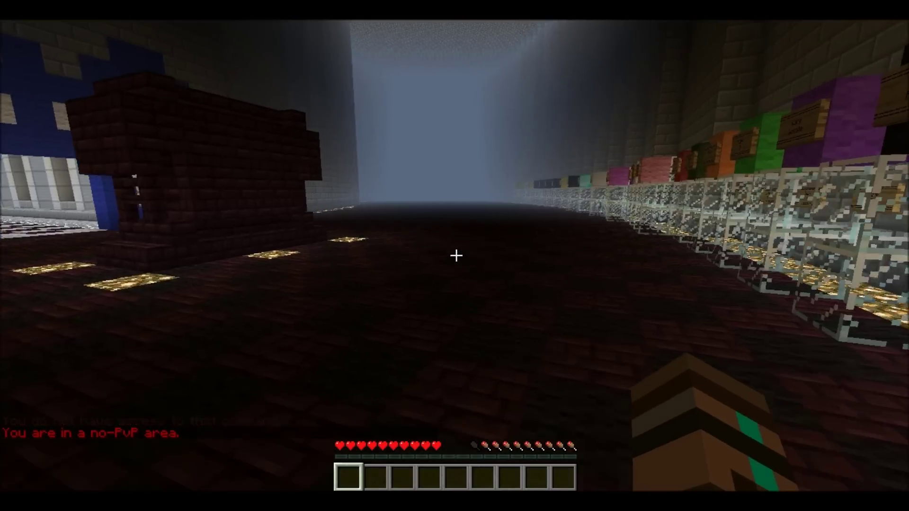
{"action": "left_click", "coordinate": [456, 255]}
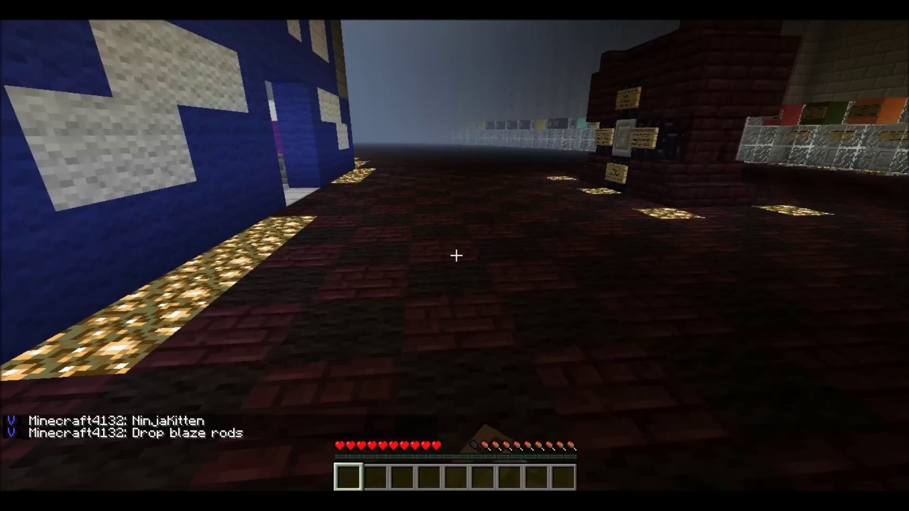
{"action": "key", "text": "Escape"}
Step: Disconnect from the Jail server and return to the multiplayer server list
{"action": "left_click", "coordinate": [456, 289]}
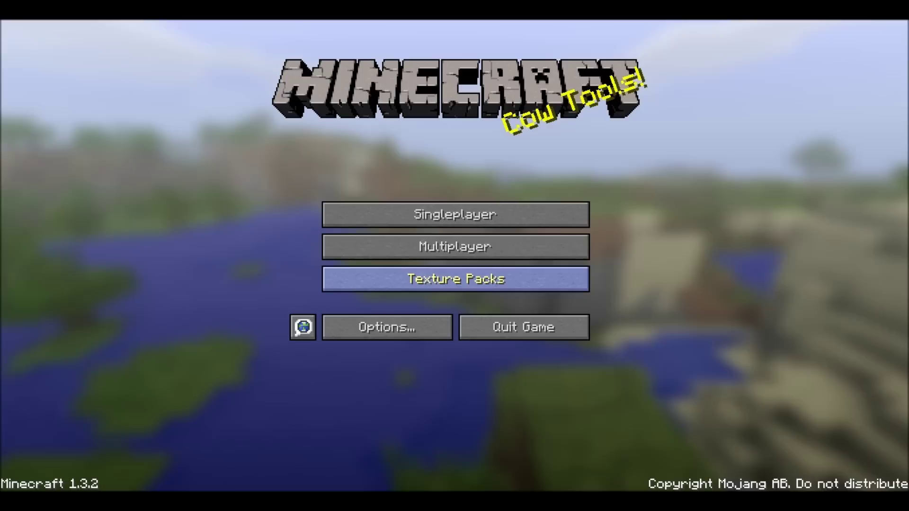
{"action": "left_click", "coordinate": [454, 247]}
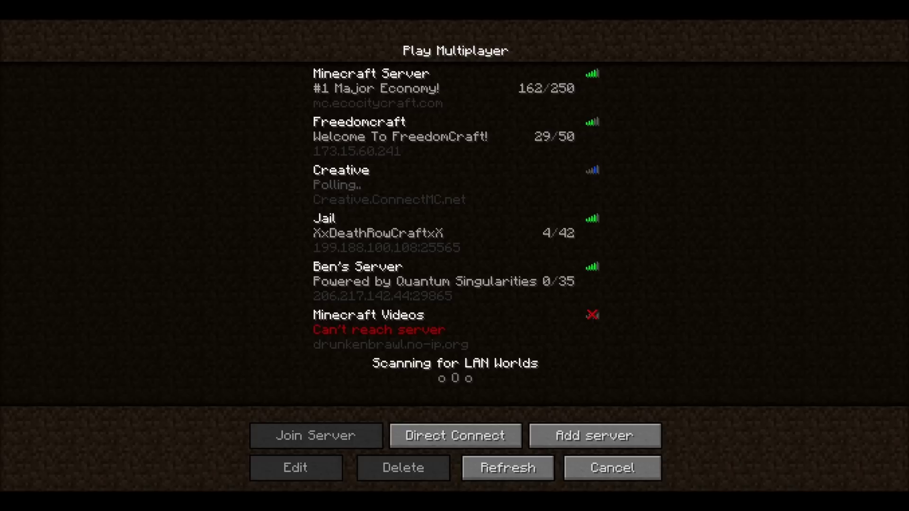
Step: Switch the server selection back and forth between Freedomcraft and Creative
{"action": "left_click", "coordinate": [398, 136]}
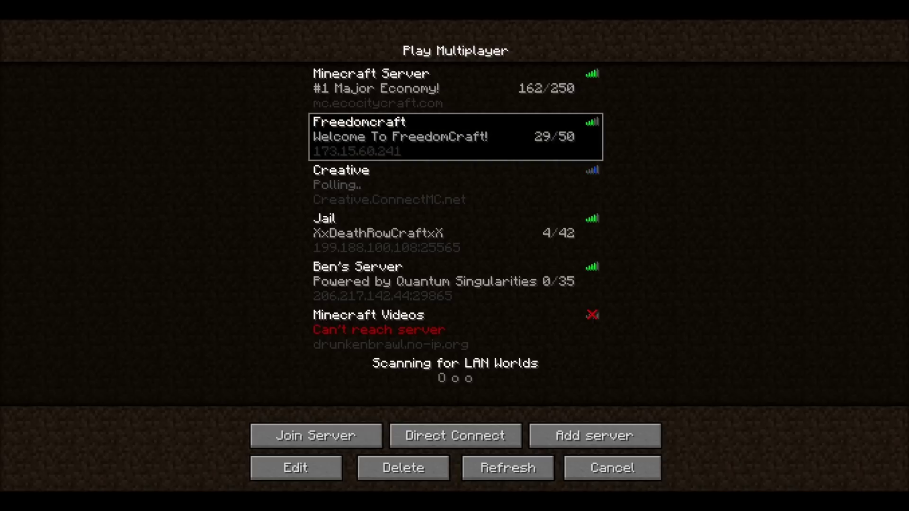
{"action": "left_click", "coordinate": [397, 185]}
{"action": "left_click", "coordinate": [398, 137]}
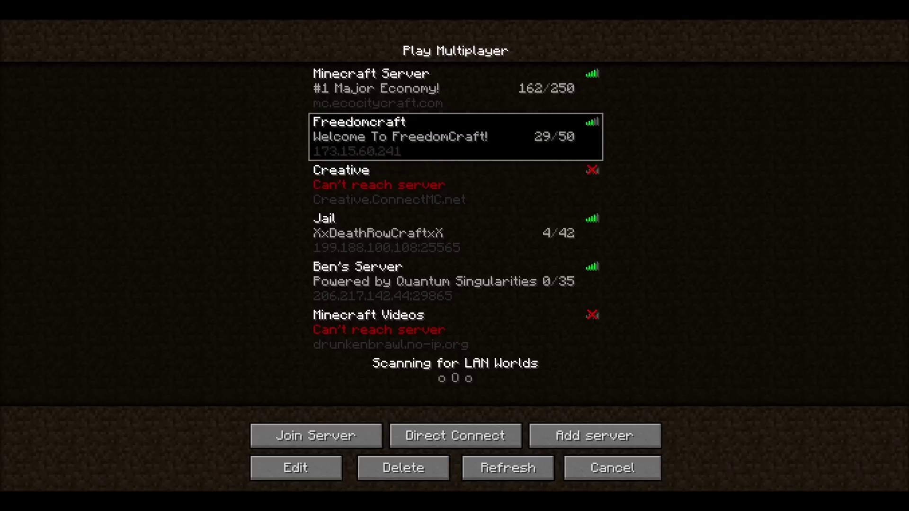
{"action": "key", "text": "Down"}
{"action": "key", "text": "Up"}
{"action": "key", "text": "Down"}
{"action": "key", "text": "Up"}
Step: Settle on Freedomcraft and connect, getting kicked for a hacked client
{"action": "key", "text": "Down"}
{"action": "key", "text": "Up"}
{"action": "key", "text": "Down"}
{"action": "key", "text": "Up"}
{"action": "key", "text": "Down"}
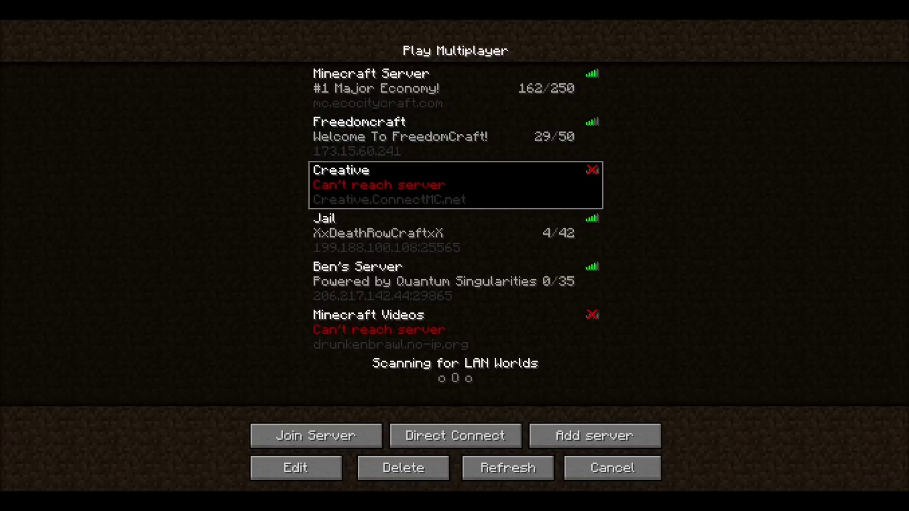
{"action": "key", "text": "Up"}
{"action": "left_click", "coordinate": [315, 436]}
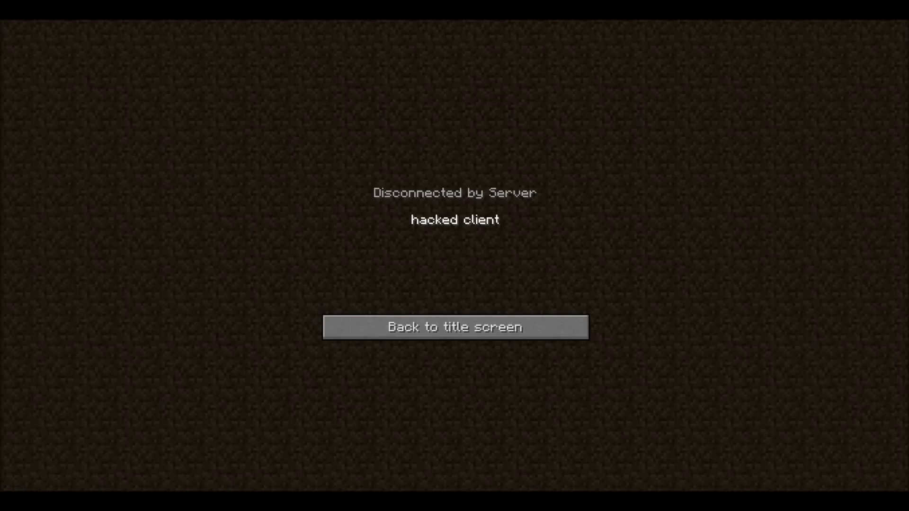
Step: Leave the kick screen and join Freedomcraft again from the multiplayer list
{"action": "left_click", "coordinate": [387, 327]}
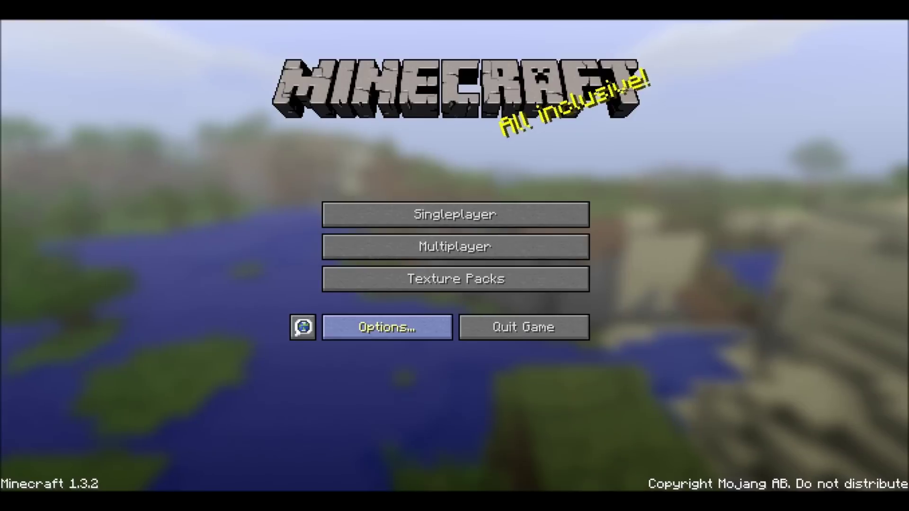
{"action": "left_click", "coordinate": [455, 247]}
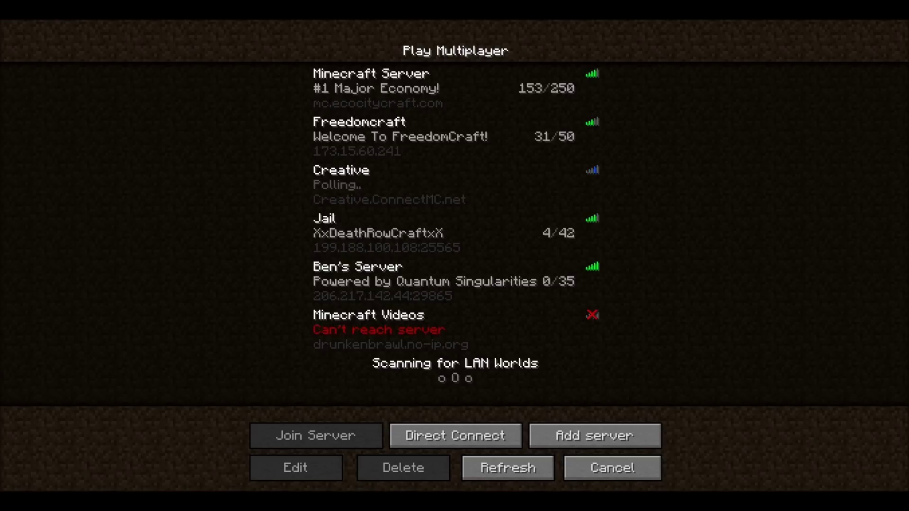
{"action": "left_click", "coordinate": [398, 135]}
{"action": "left_click", "coordinate": [316, 435]}
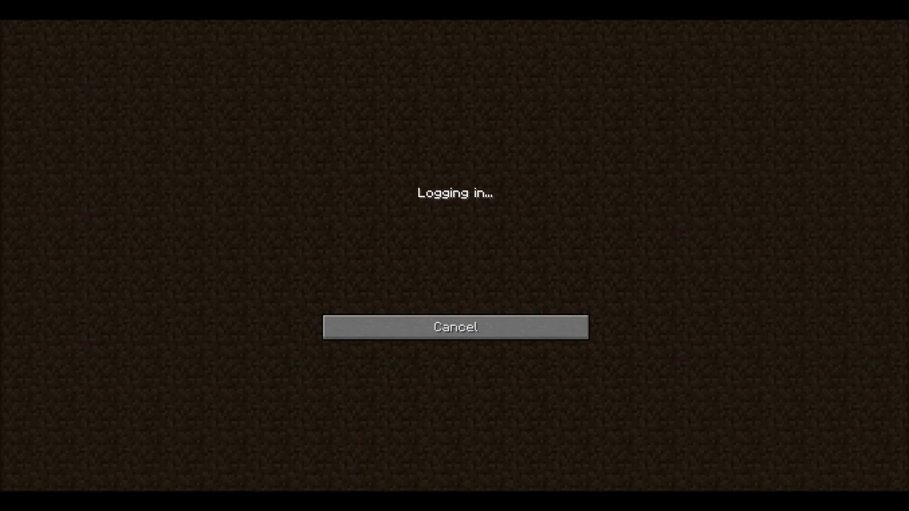